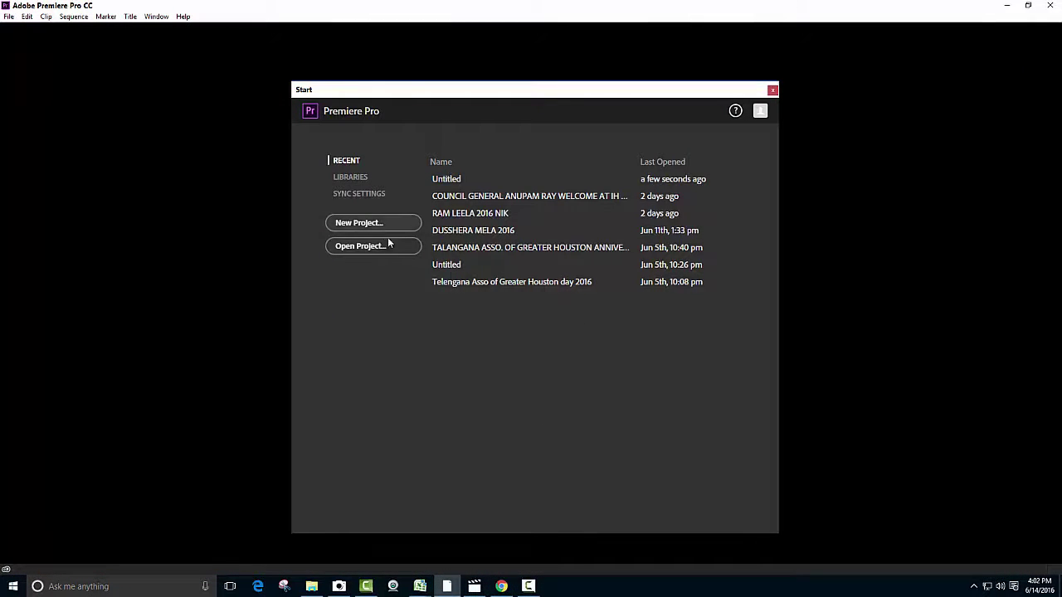
# - Browse Removable Disk (G:) through PRIVATE > AVCHD > BDMV to the STREAM folder, showing clips 00000–00003
pyautogui.click(311, 588)
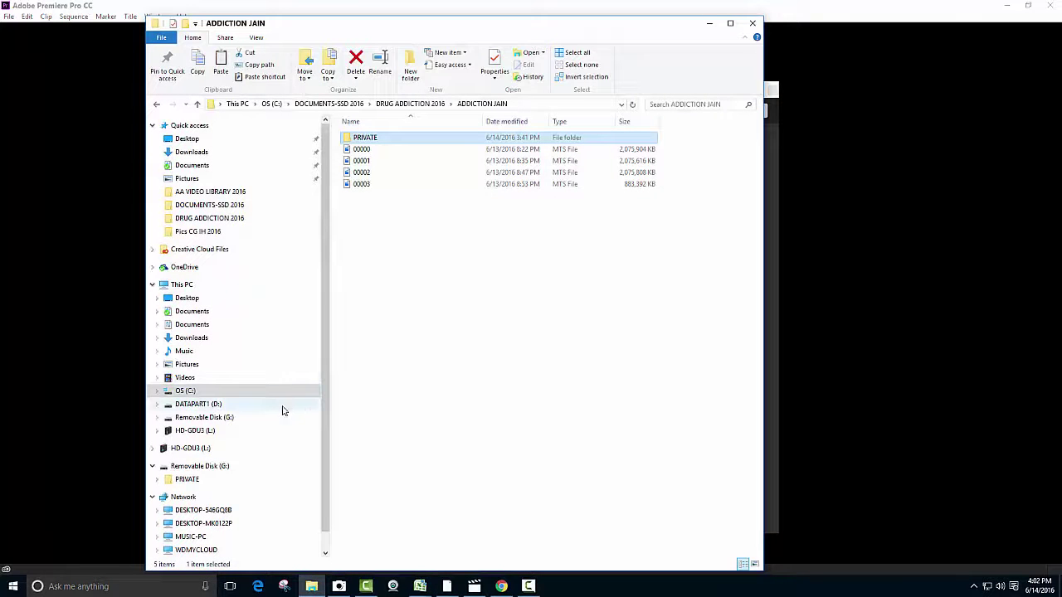
pyautogui.click(229, 418)
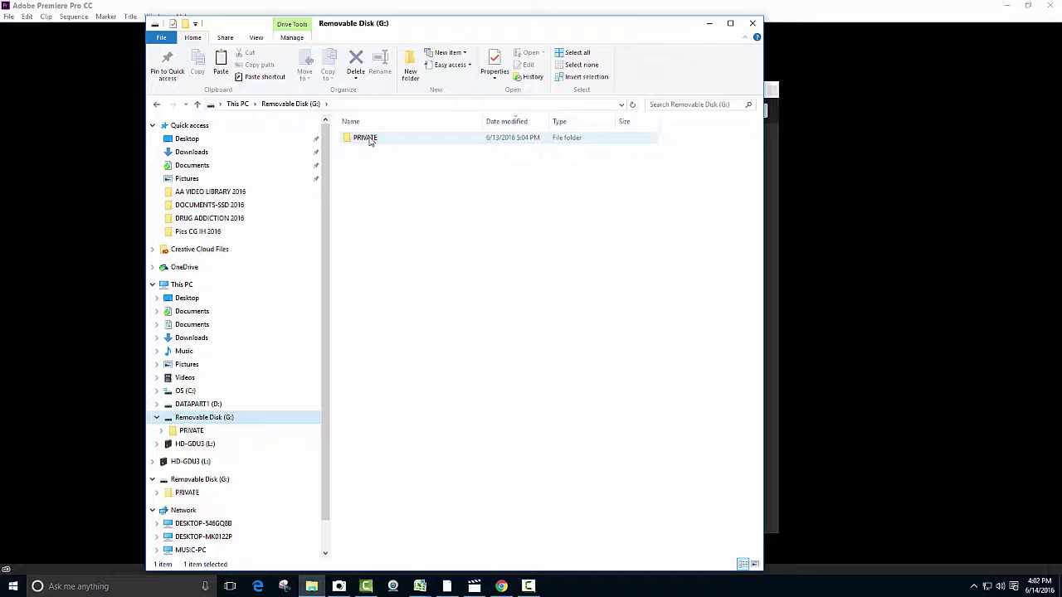
pyautogui.doubleClick(371, 141)
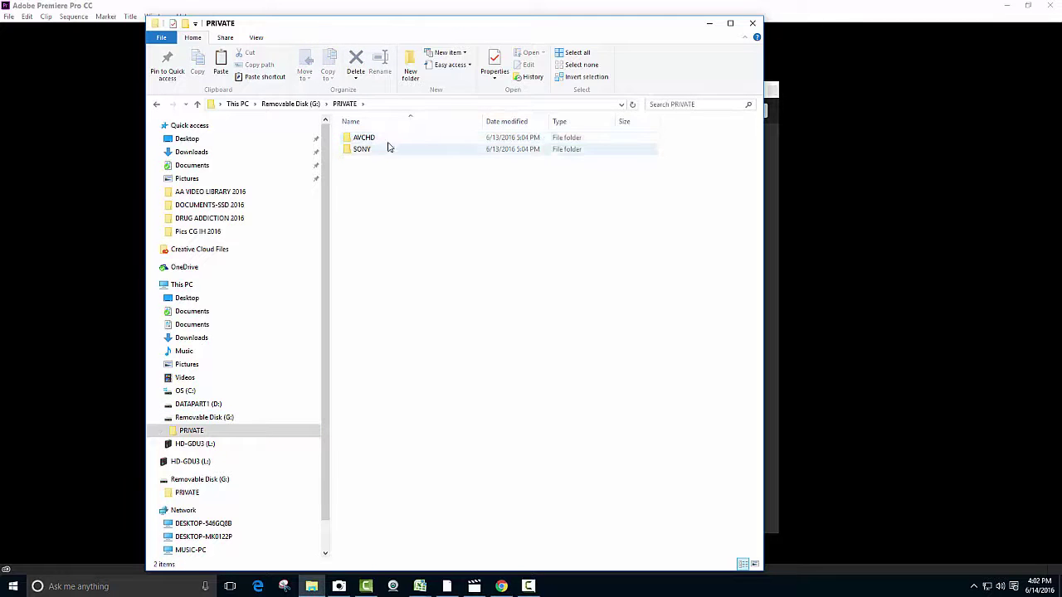
pyautogui.doubleClick(374, 138)
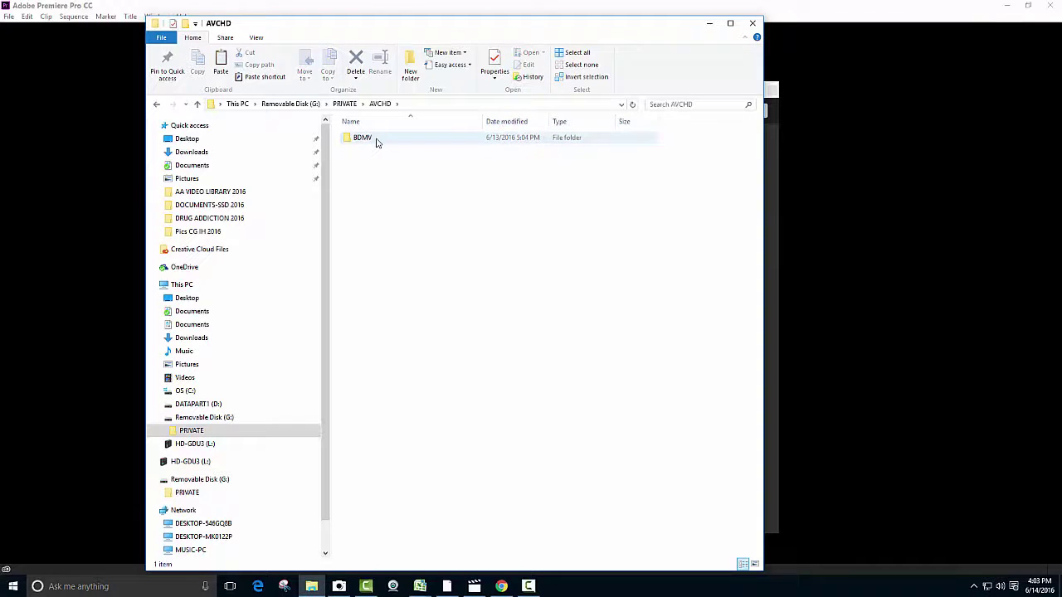
pyautogui.doubleClick(374, 140)
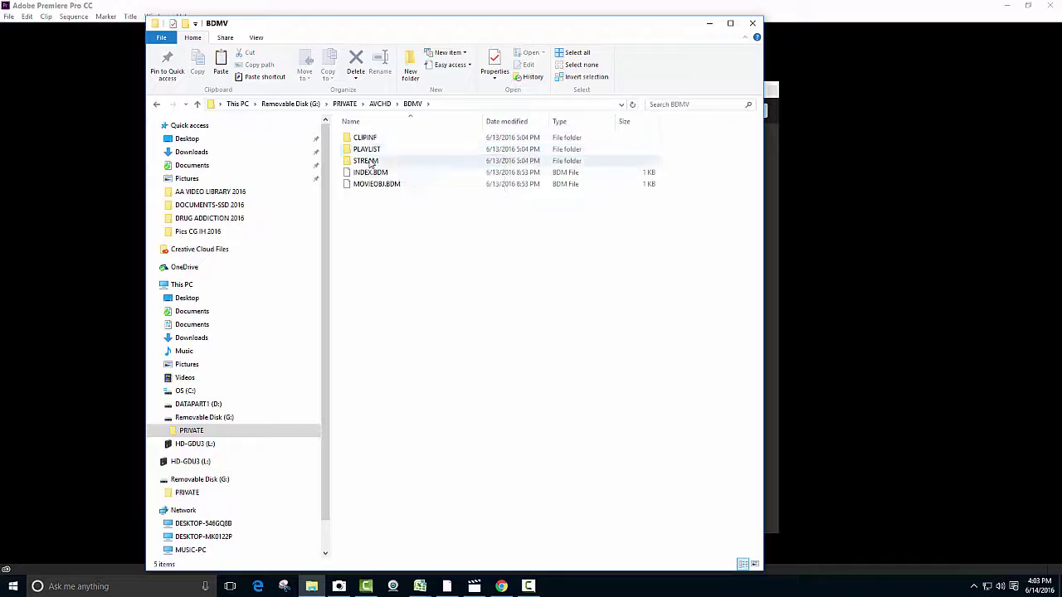
pyautogui.doubleClick(368, 161)
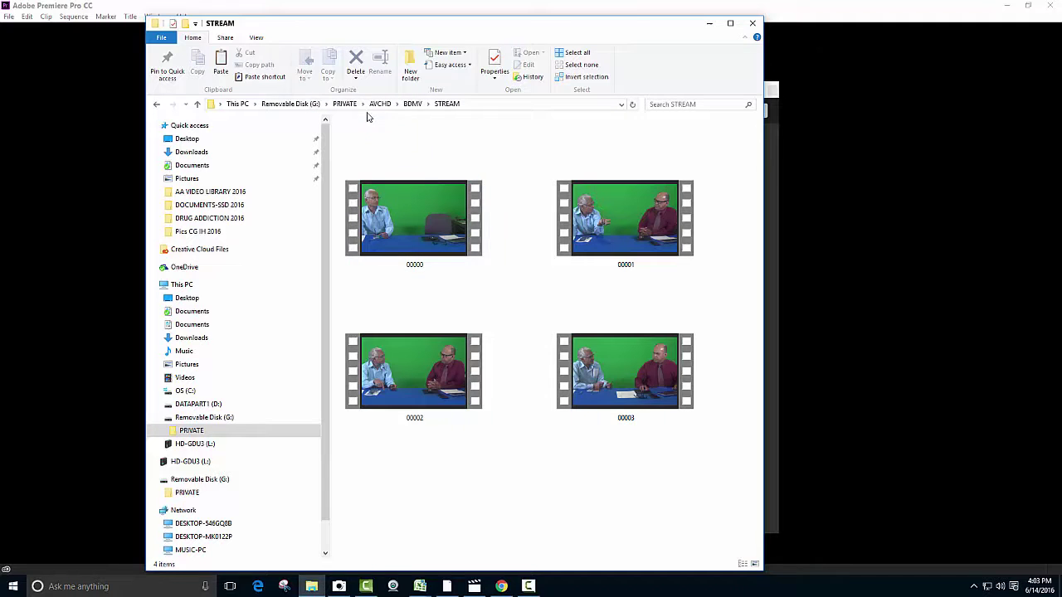
# - Show the STREAM clips in Details view, then go back up to the top of Removable Disk (G:)
pyautogui.click(256, 37)
pyautogui.click(386, 65)
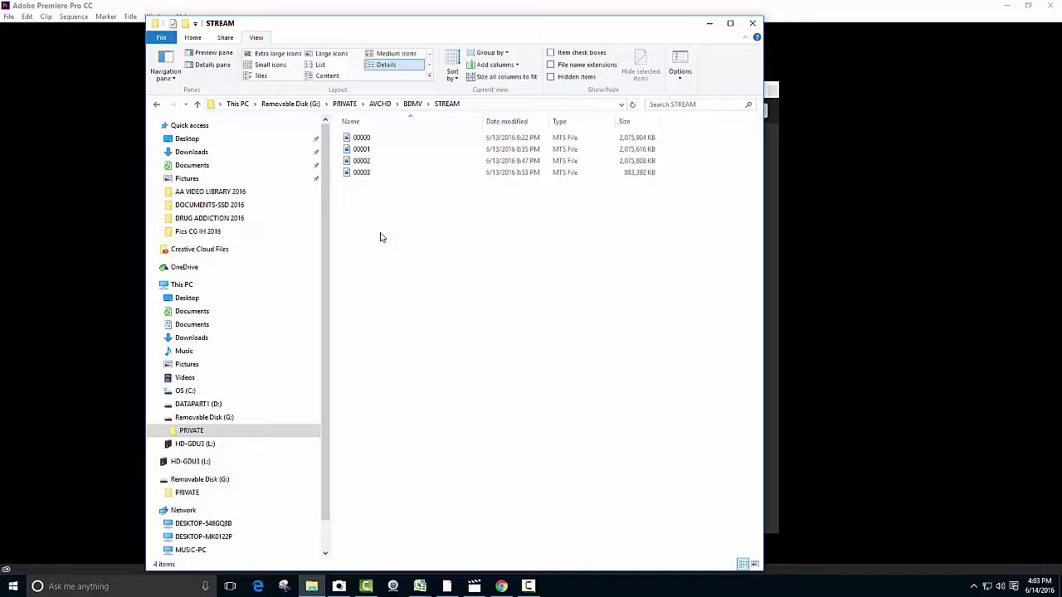
pyautogui.click(159, 106)
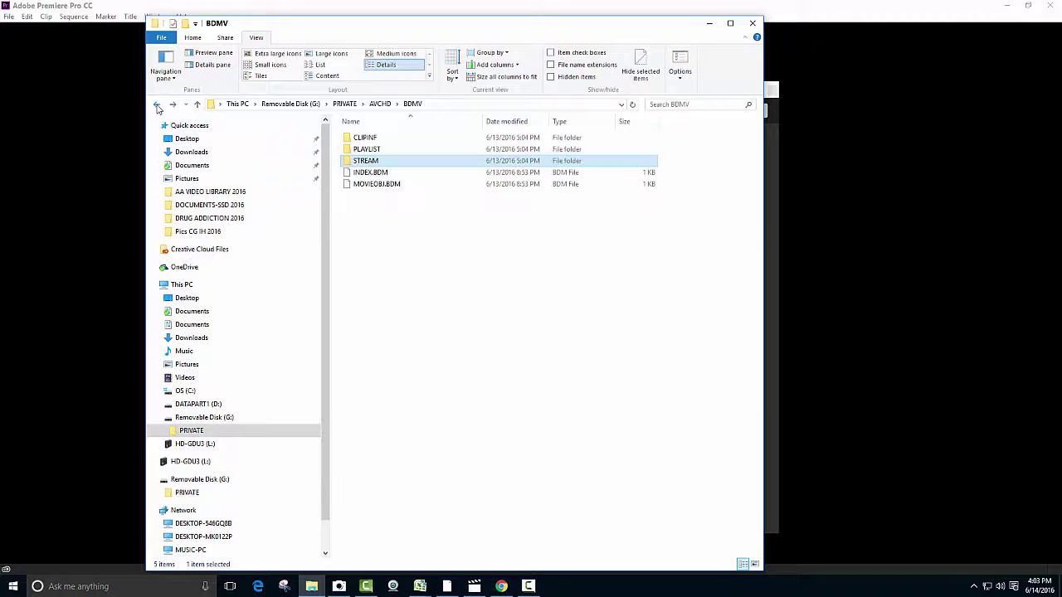
pyautogui.click(156, 106)
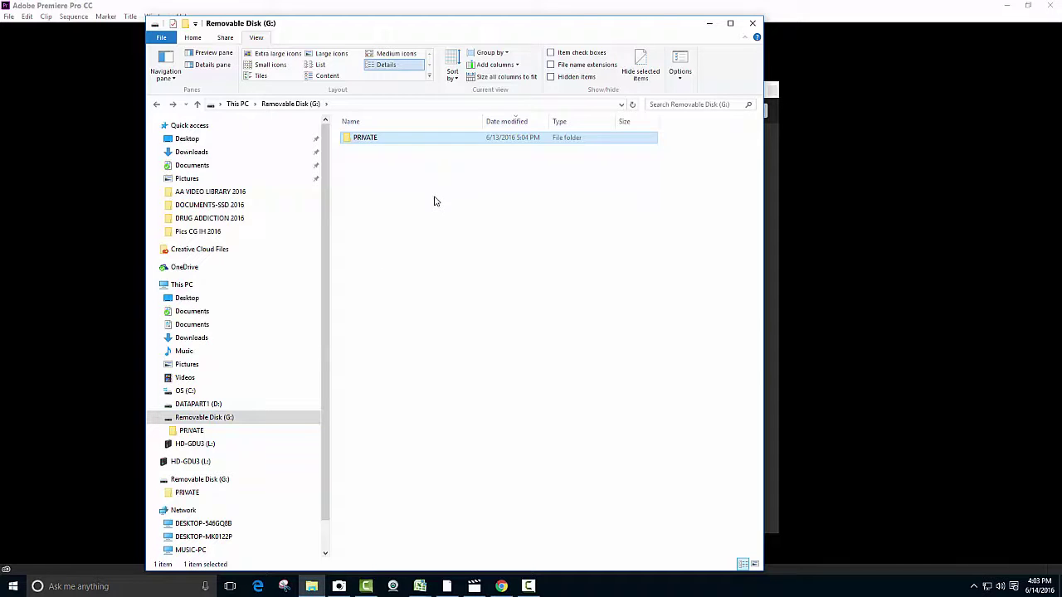
# - Browse This PC to OS (C:) > DOCUMENTS-SSD 2016 > DRUG ADDICTION 2016 > ADDICTION JAIN
pyautogui.click(212, 289)
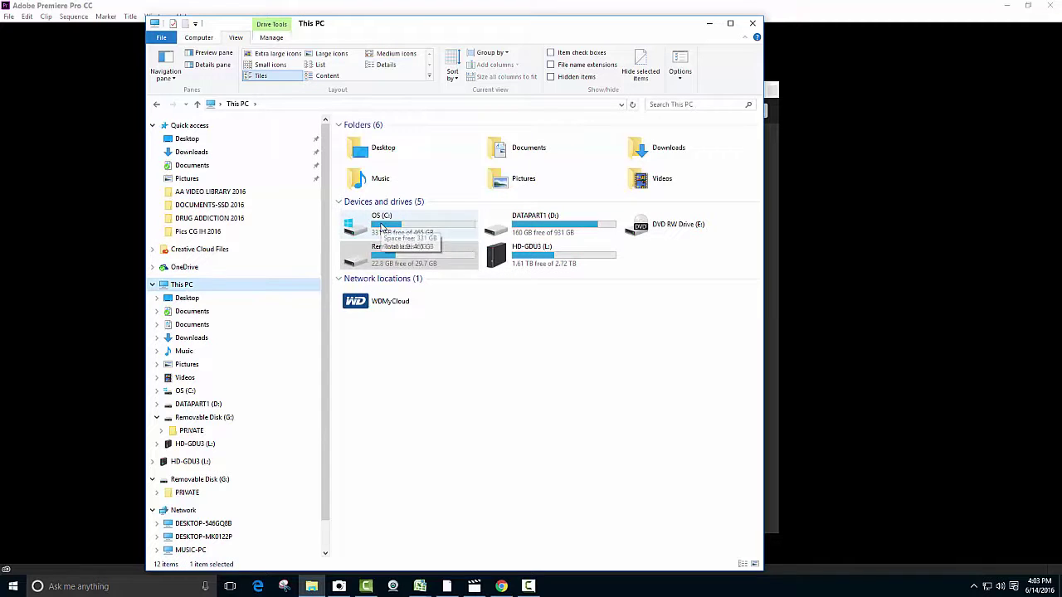
pyautogui.click(381, 226)
pyautogui.doubleClick(381, 226)
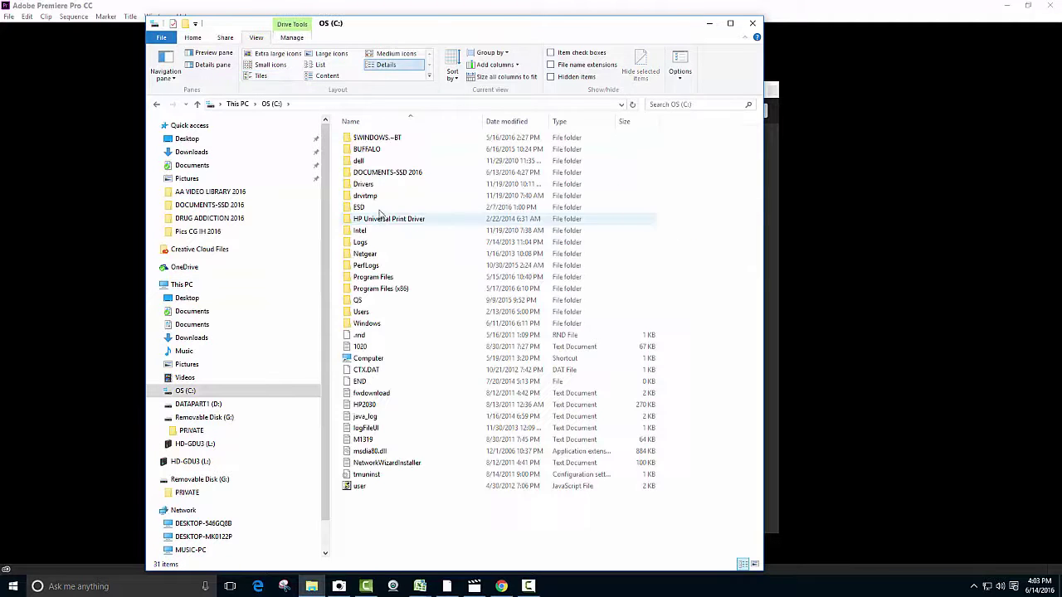
pyautogui.doubleClick(397, 171)
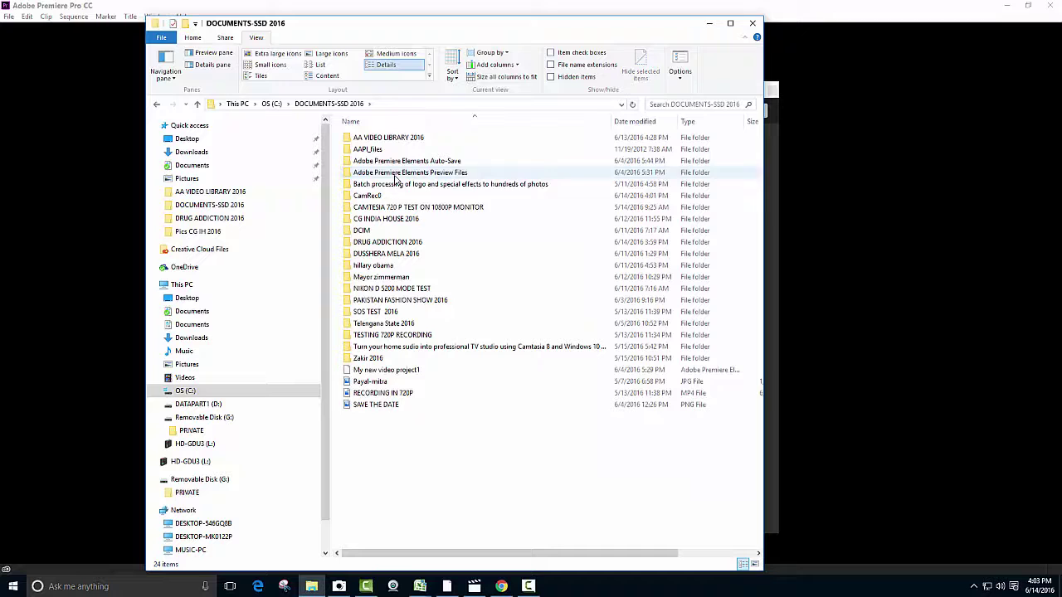
pyautogui.doubleClick(423, 243)
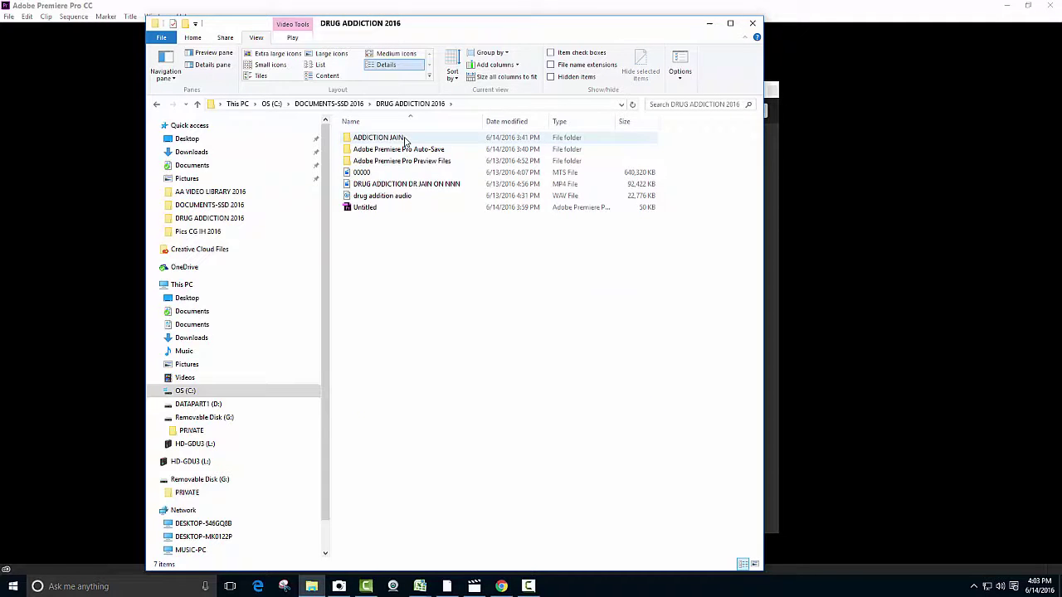
pyautogui.click(405, 140)
pyautogui.doubleClick(404, 140)
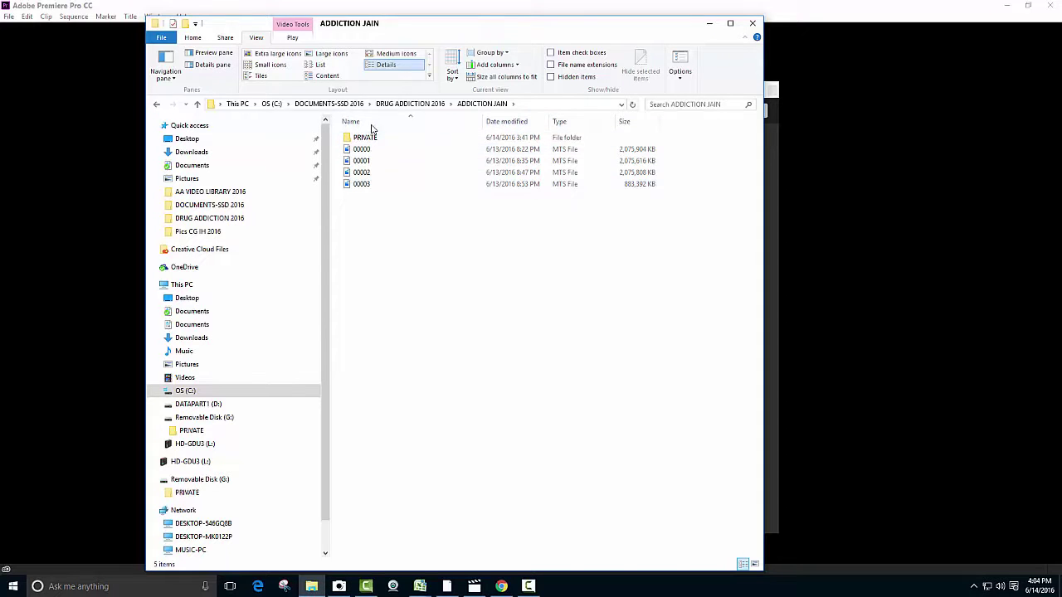
# - Check inside the copied PRIVATE folder, then return to ADDICTION JAIN
pyautogui.click(366, 140)
pyautogui.doubleClick(366, 140)
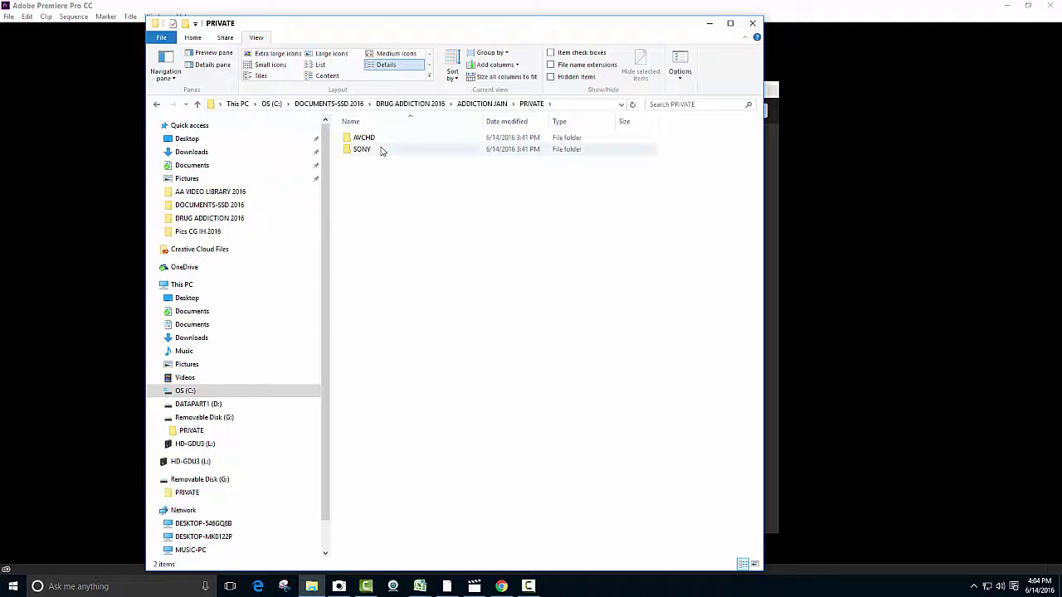
pyautogui.moveTo(381, 150)
pyautogui.click(157, 106)
# - Create a new Premiere project named 'combining mutiple mts files into one' in DRUG ADDICTION 2016
pyautogui.click(840, 230)
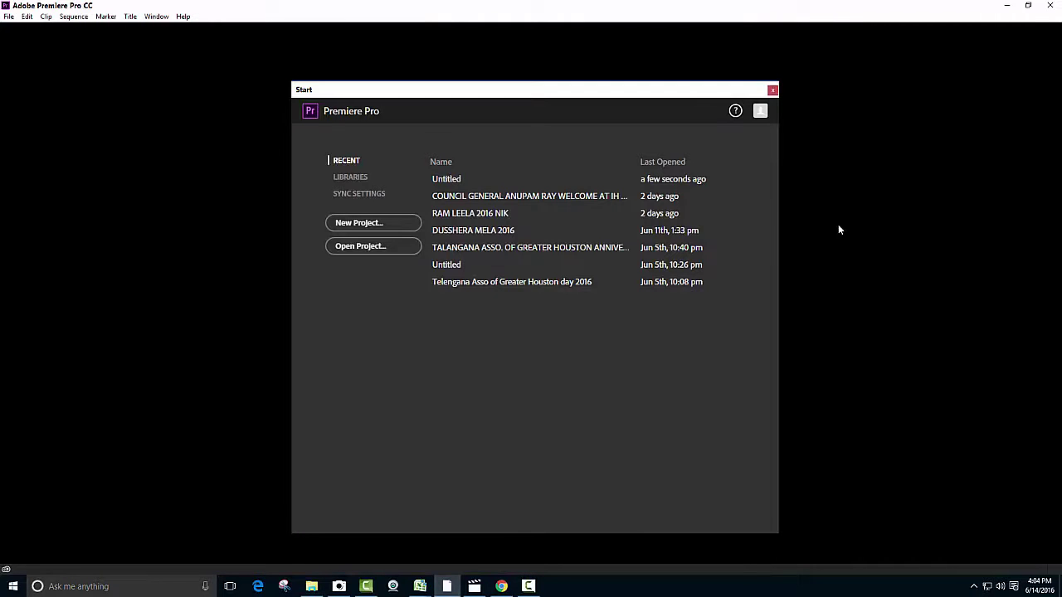
pyautogui.click(371, 226)
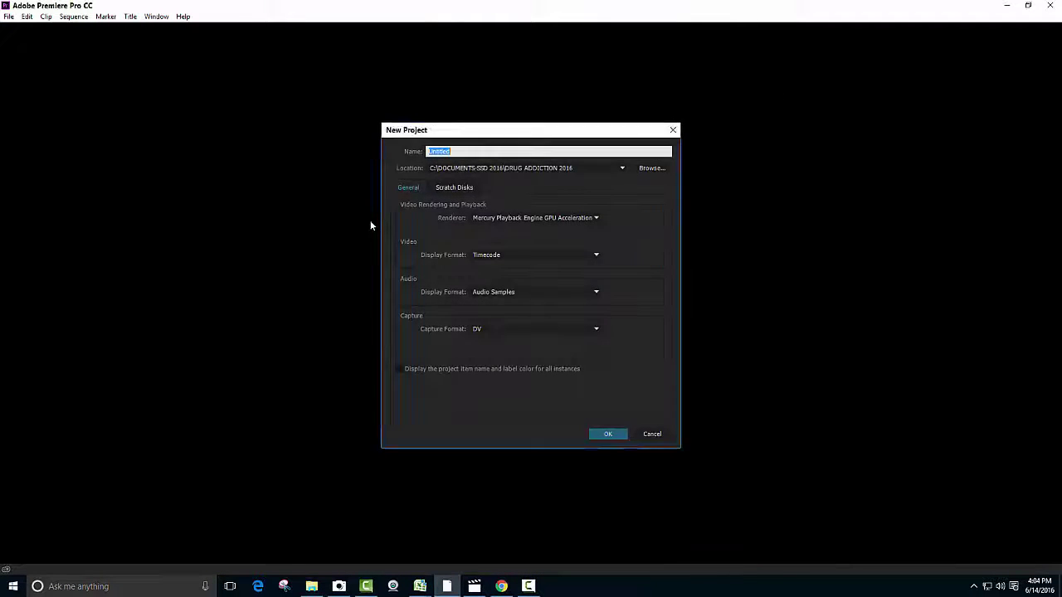
pyautogui.press('BackSpace')
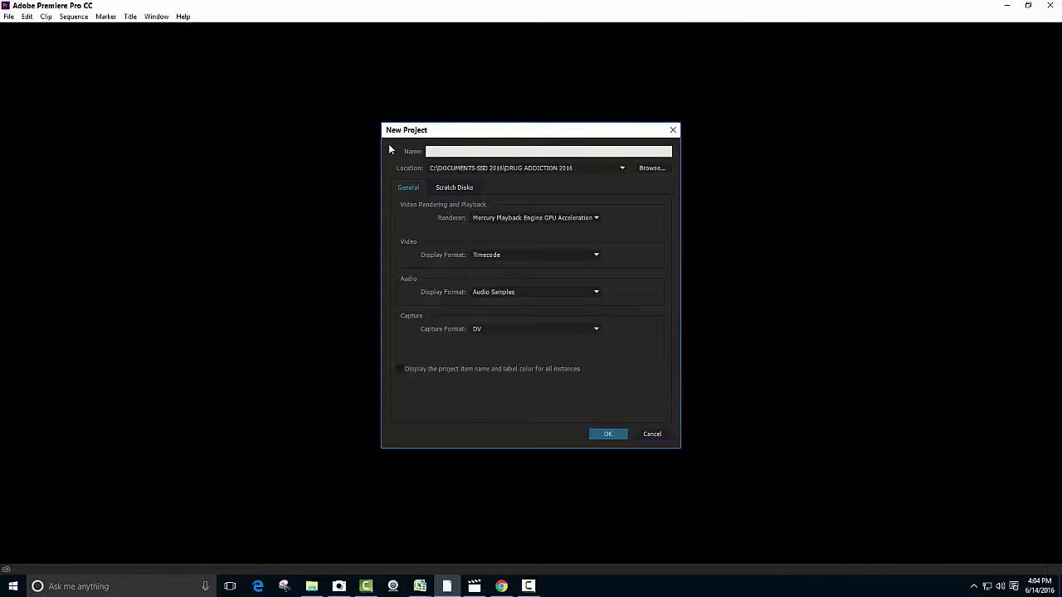
pyautogui.write('combining mts')
pyautogui.write(' files int')
pyautogui.write('o one')
pyautogui.write('multiple')
pyautogui.click(606, 434)
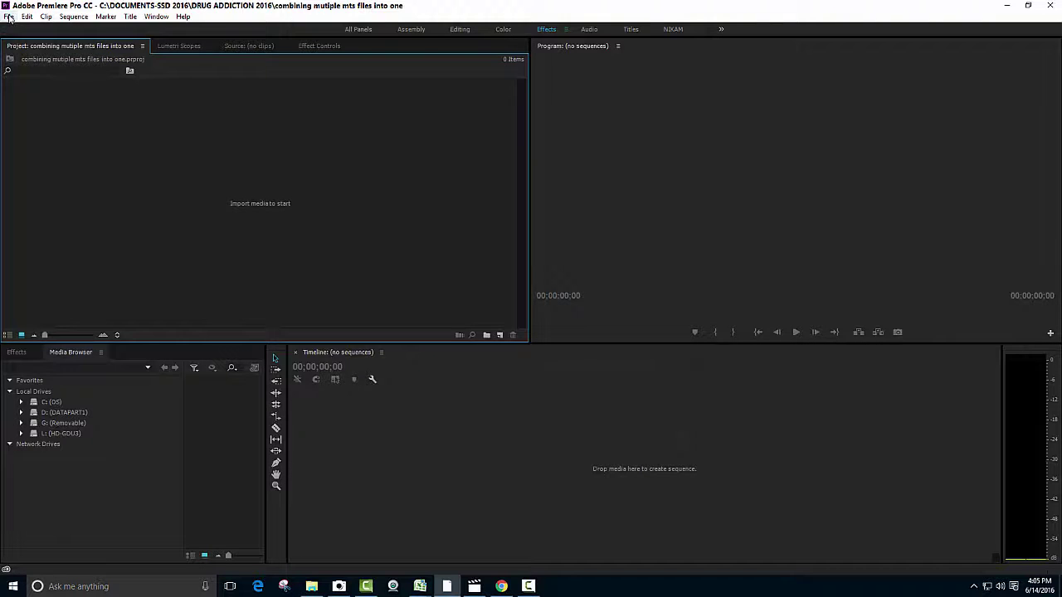
# - Start a media import and browse to OS (C:) > DOCUMENTS-SSD 2016 > DRUG ADDICTION 2016
pyautogui.click(9, 16)
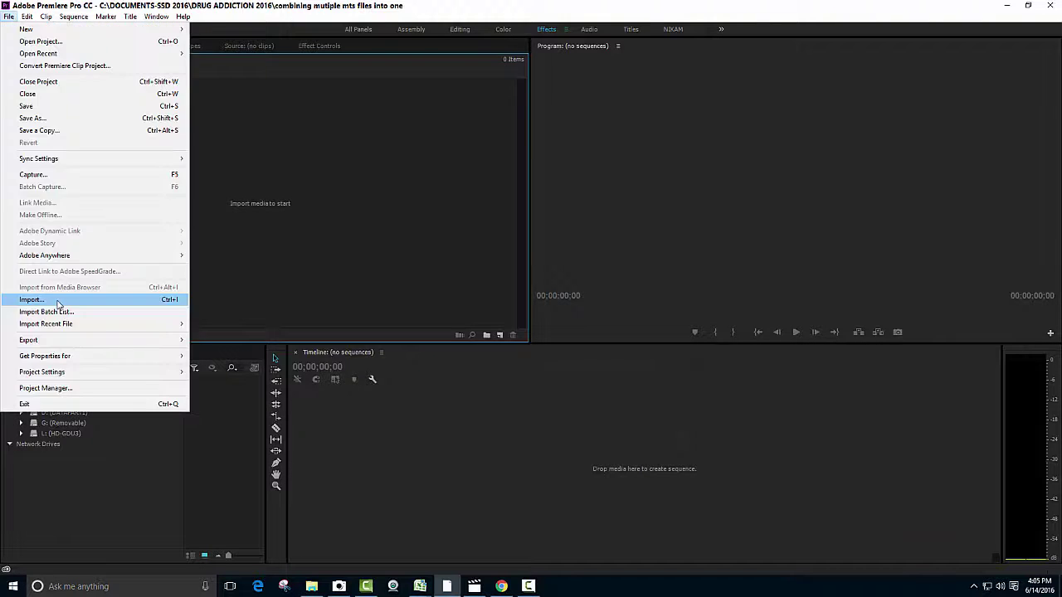
pyautogui.click(56, 298)
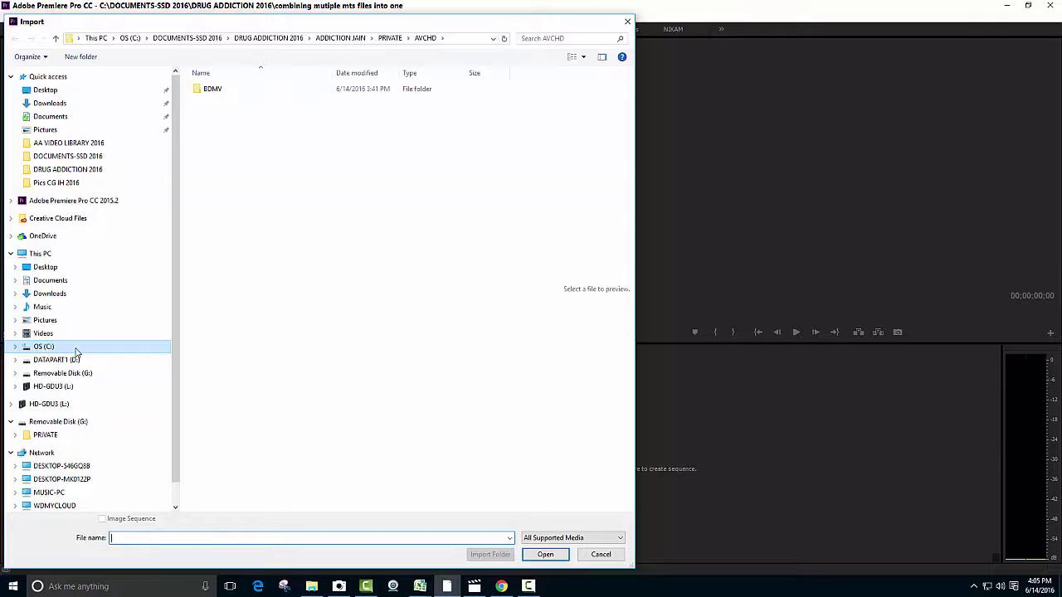
pyautogui.click(58, 255)
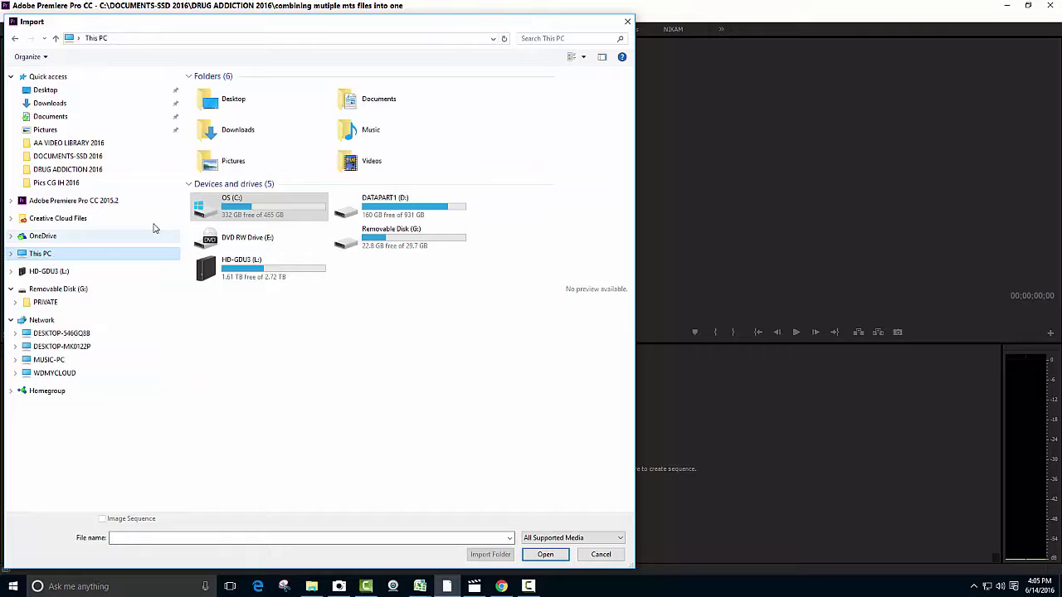
pyautogui.doubleClick(232, 204)
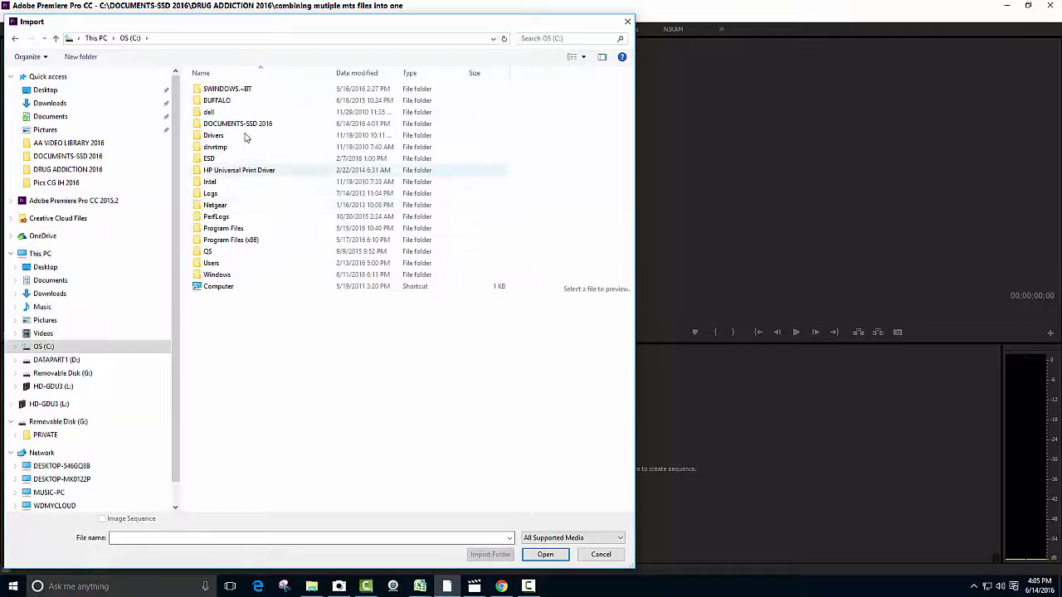
pyautogui.doubleClick(256, 126)
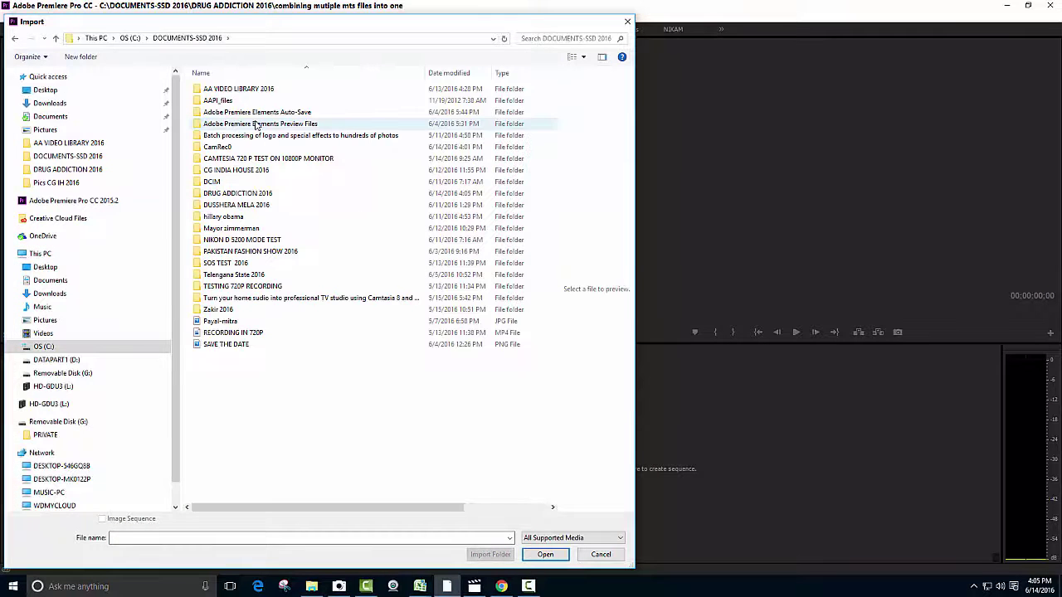
pyautogui.doubleClick(269, 197)
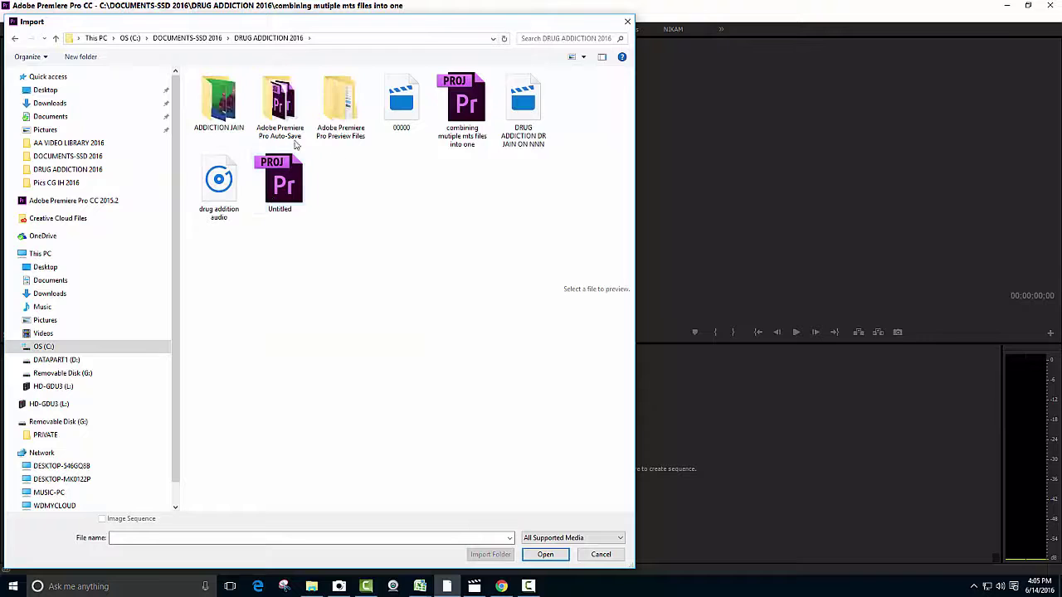
# - Open ADDICTION JAIN and select clips 00000 through 00003
pyautogui.doubleClick(219, 114)
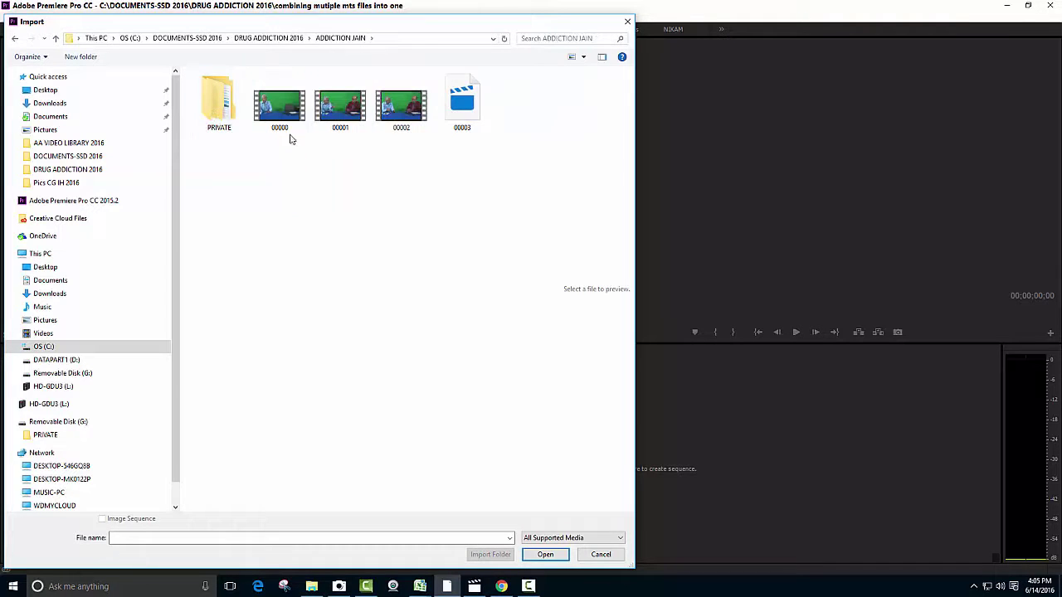
pyautogui.click(279, 121)
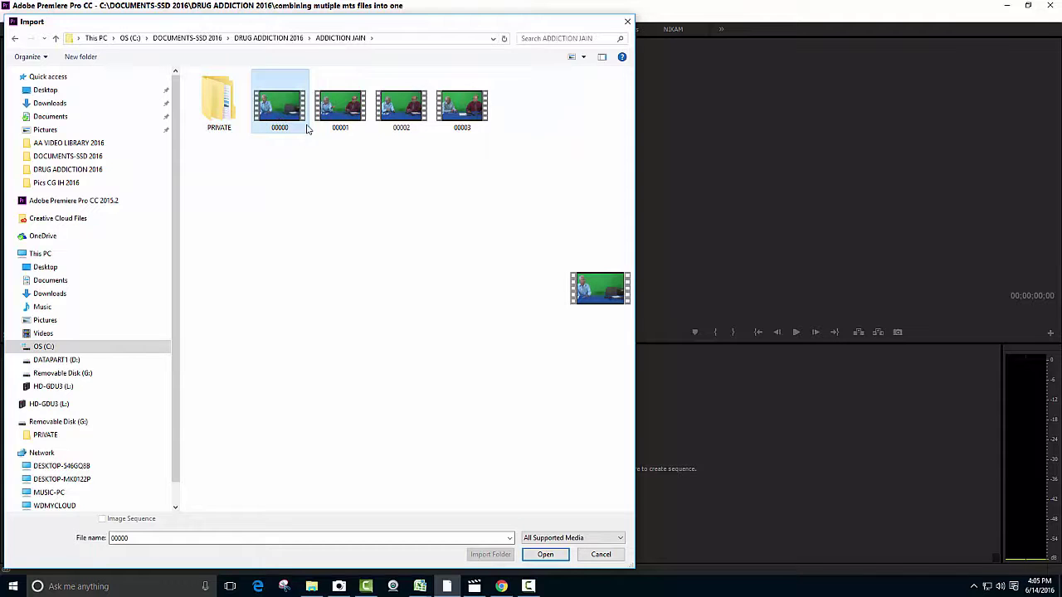
pyautogui.keyDown('shift'); pyautogui.click(462, 104); pyautogui.keyUp('shift')
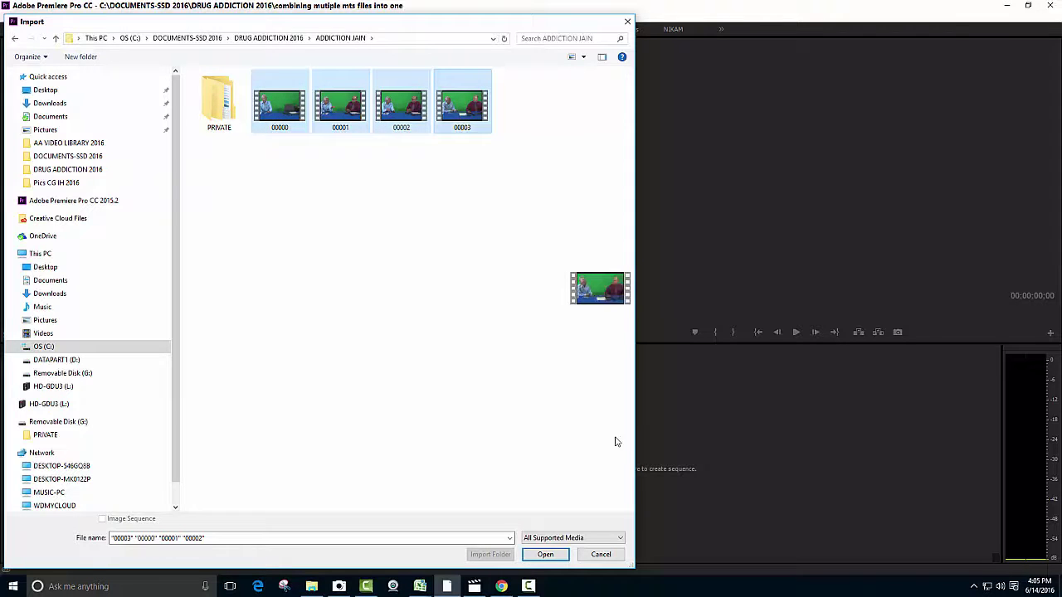
# - Import the four clips and drag 00002, 00003, 00001 and 00000 onto the Timeline as one sequence
pyautogui.click(545, 554)
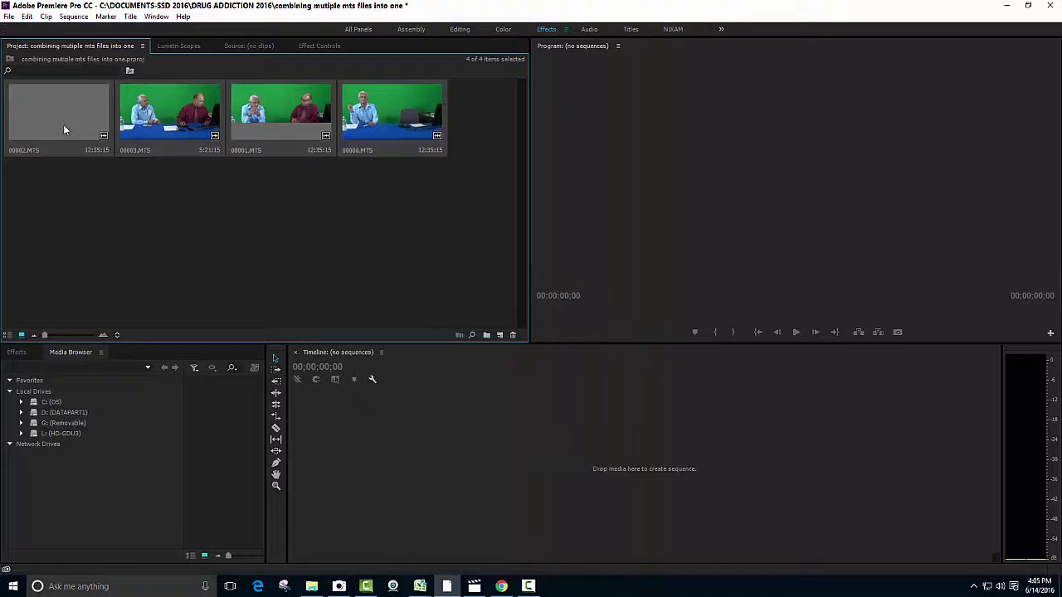
pyautogui.click(63, 125)
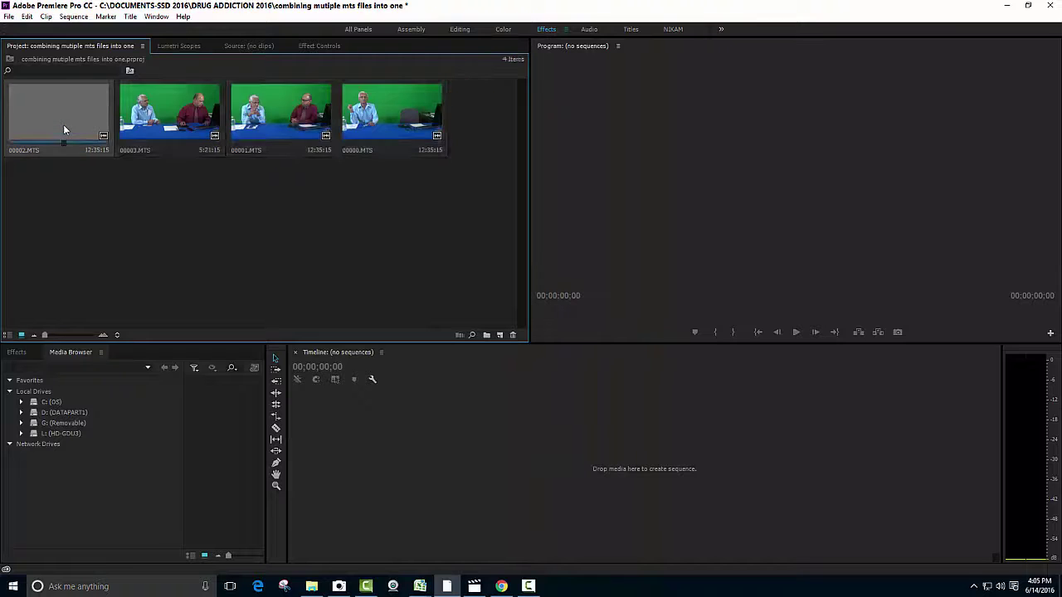
pyautogui.keyDown('ctrl'); pyautogui.click(153, 123); pyautogui.keyUp('ctrl')
pyautogui.keyDown('ctrl'); pyautogui.click(288, 129); pyautogui.keyUp('ctrl')
pyautogui.keyDown('ctrl'); pyautogui.click(373, 133); pyautogui.keyUp('ctrl')
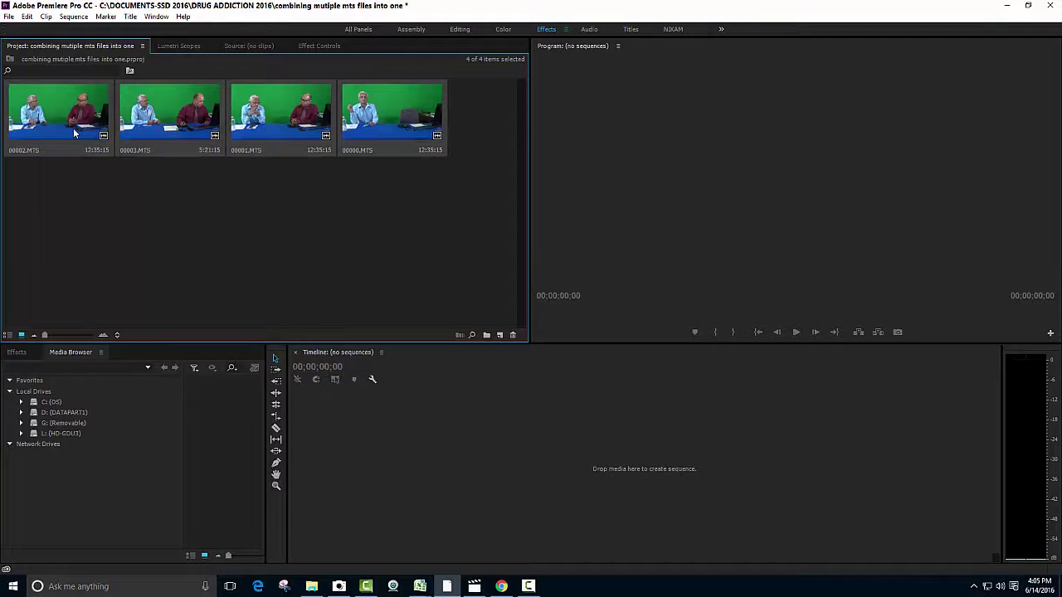
pyautogui.moveTo(73, 131)
pyautogui.mouseDown()
pyautogui.moveTo(325, 434)
pyautogui.moveTo(297, 446)
pyautogui.mouseUp()
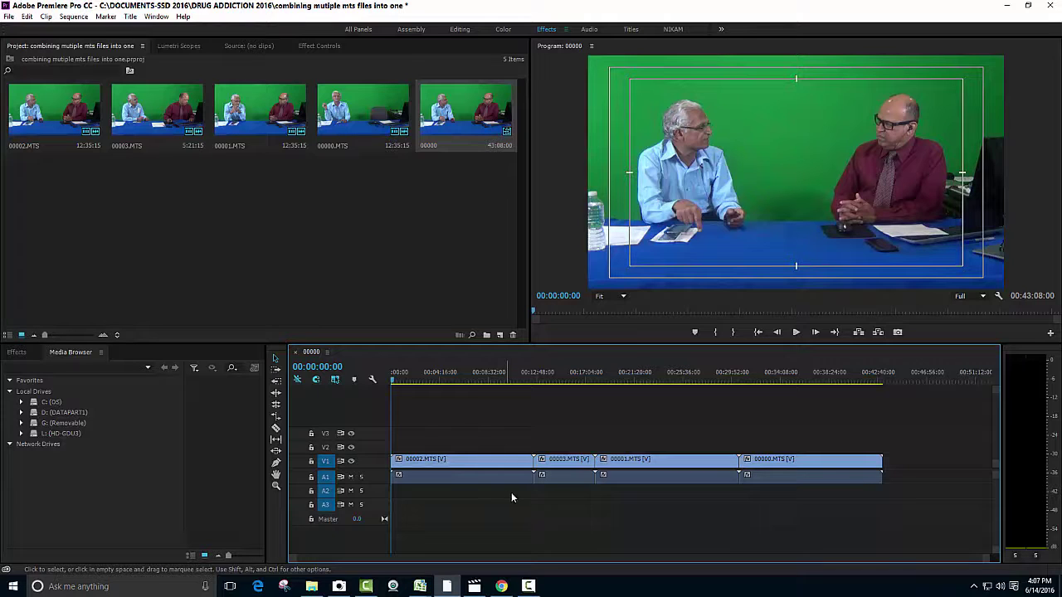
# - Delete clips 00002, 00001 and 00003 from sequence 00000, leaving it empty at 0:00
pyautogui.click(461, 462)
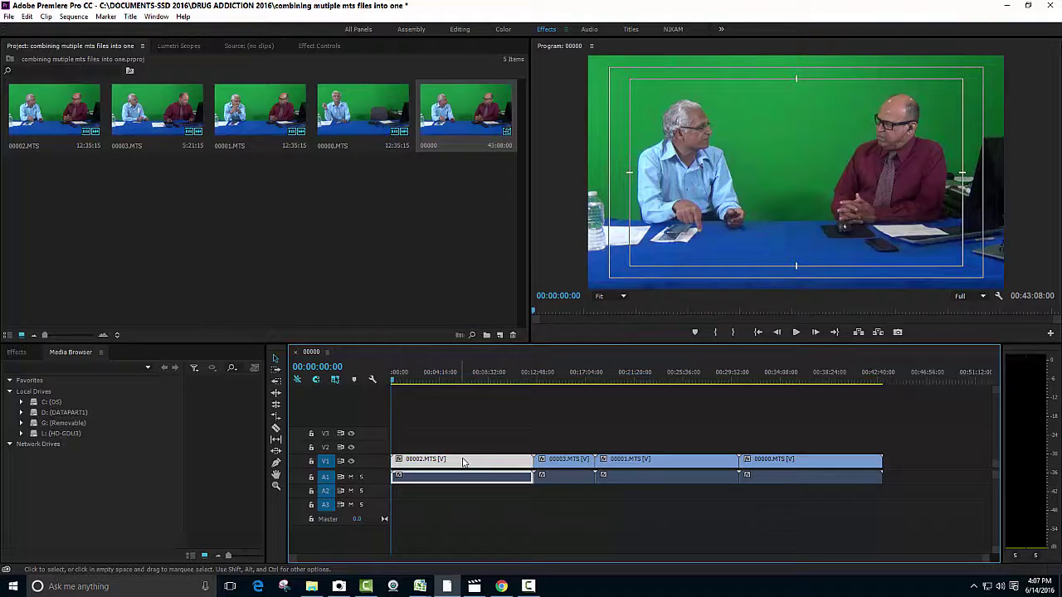
pyautogui.moveTo(523, 461)
pyautogui.mouseDown()
pyautogui.moveTo(525, 449)
pyautogui.moveTo(867, 462)
pyautogui.mouseUp()
pyautogui.press('Delete')
pyautogui.click(719, 463)
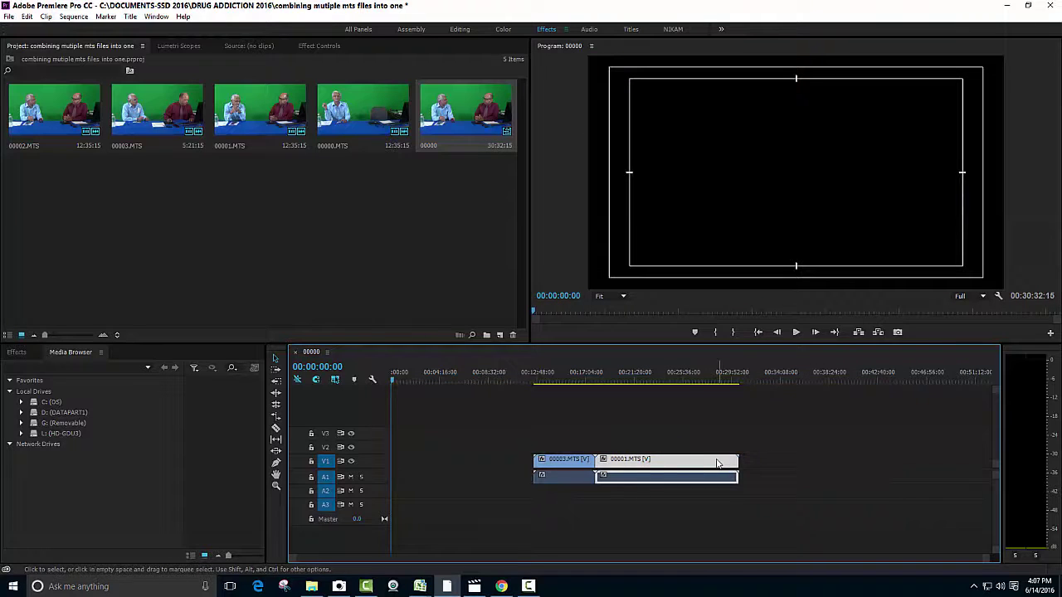
pyautogui.press('Delete')
pyautogui.click(587, 461)
pyautogui.press('Delete')
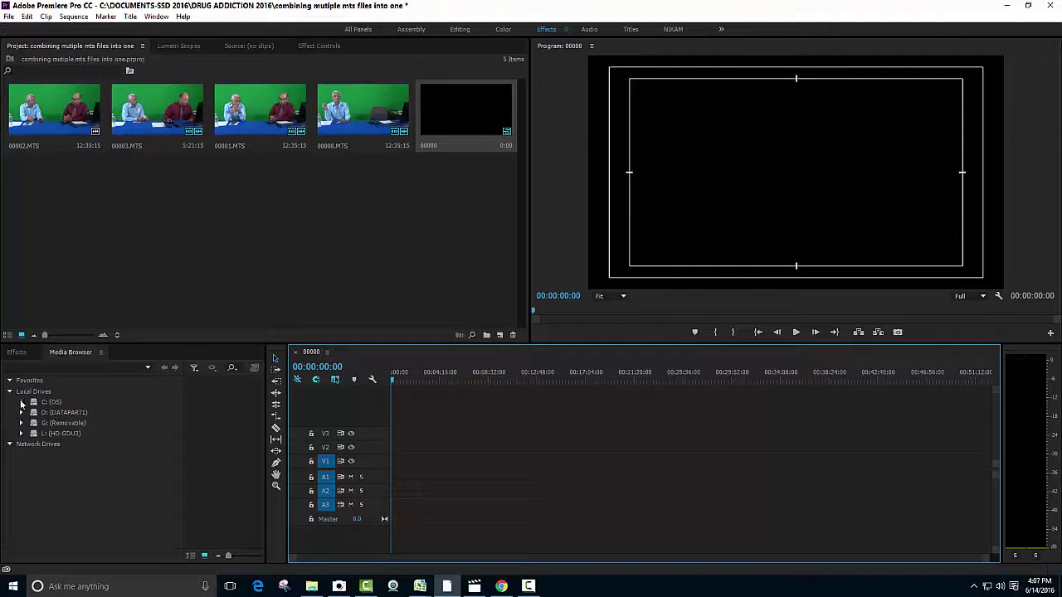
# - In Media Browser, expand C: to ADDICTION JAIN > PRIVATE and show AVCHD as one 43:08:00 clip 00000
pyautogui.click(21, 402)
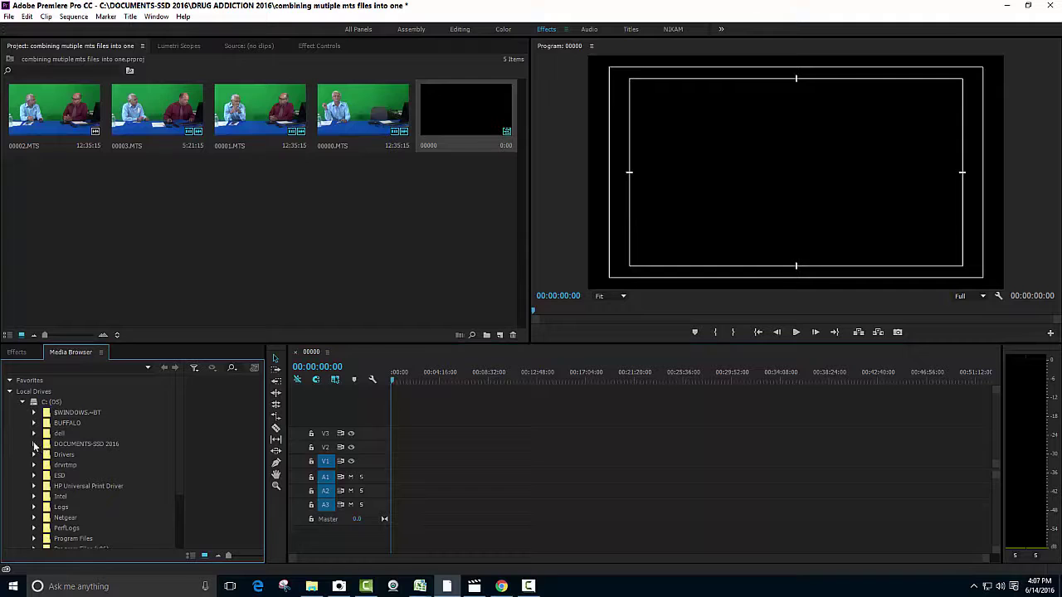
pyautogui.click(34, 444)
pyautogui.scroll(-3, 83, 477)
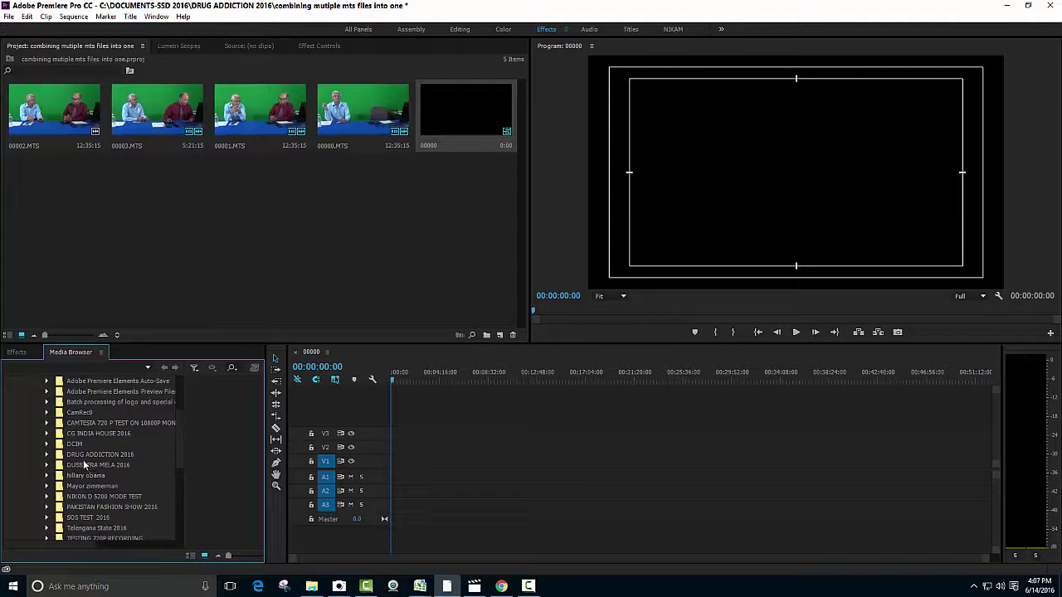
pyautogui.click(46, 454)
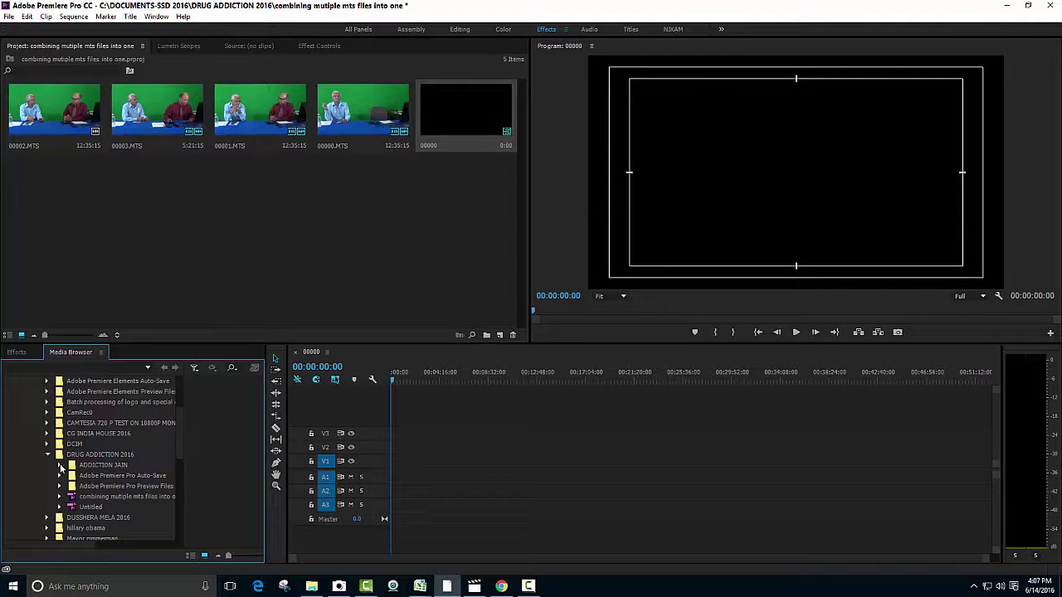
pyautogui.click(60, 466)
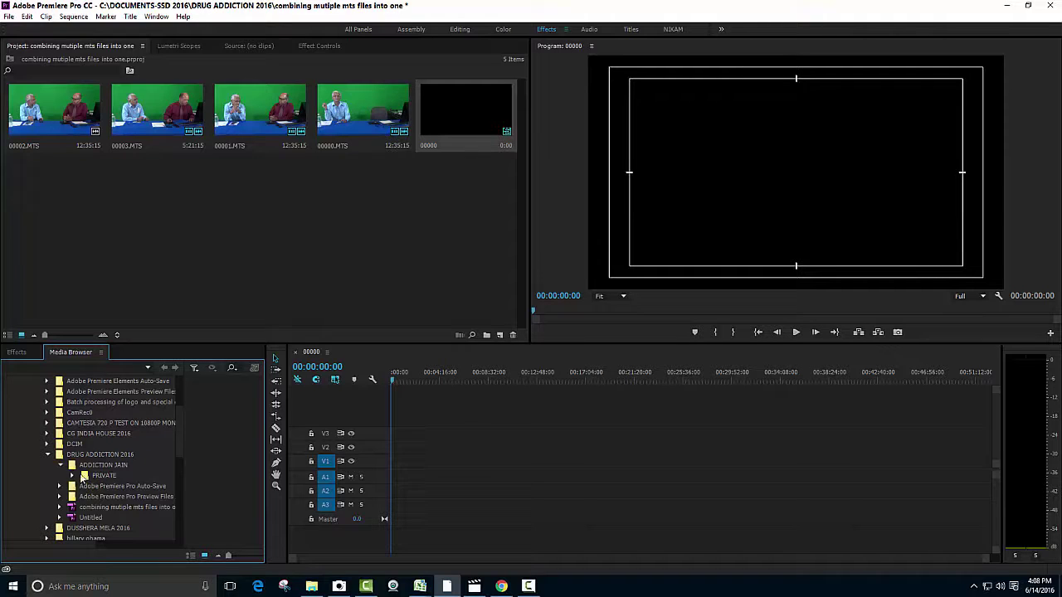
pyautogui.click(72, 476)
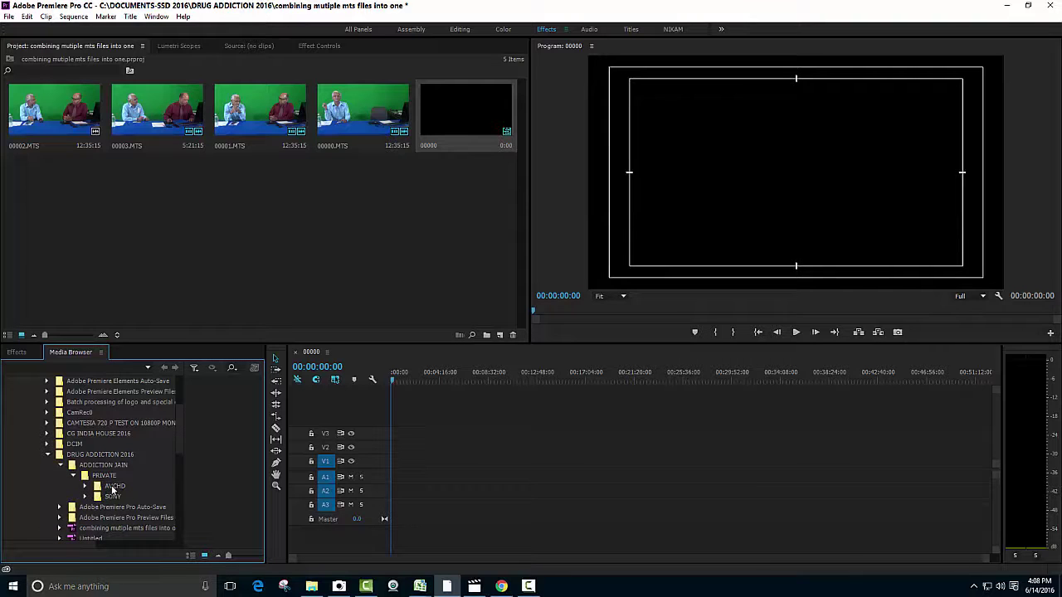
pyautogui.click(112, 487)
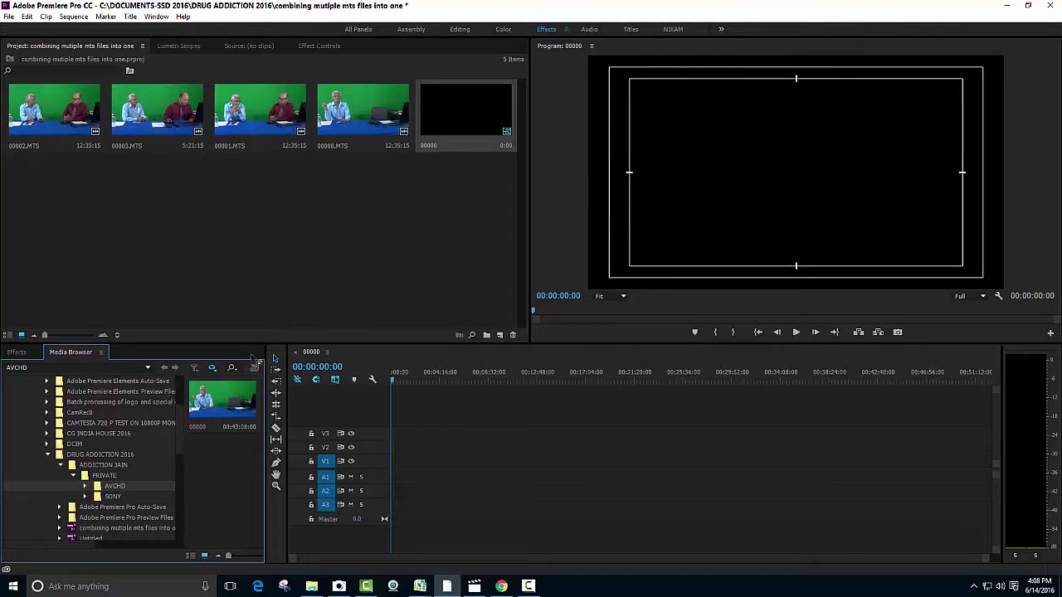
# - Import the card's 00000 clip from Media Browser and place 00000.MTS in the sequence
pyautogui.rightClick(224, 404)
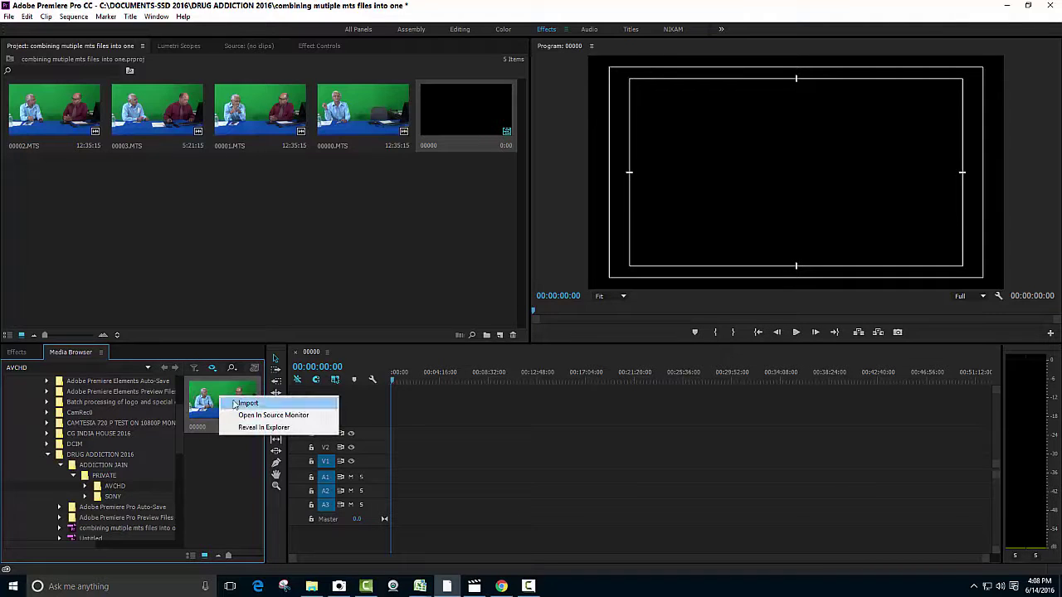
pyautogui.click(255, 406)
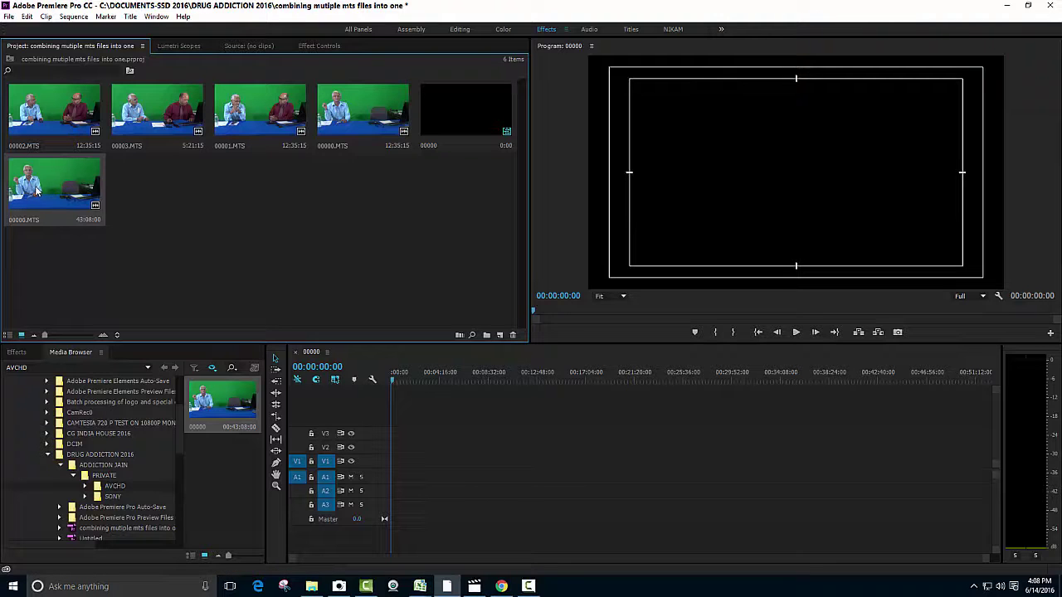
pyautogui.moveTo(37, 190)
pyautogui.mouseDown()
pyautogui.moveTo(221, 280)
pyautogui.moveTo(422, 432)
pyautogui.moveTo(428, 452)
pyautogui.moveTo(403, 487)
pyautogui.mouseUp()
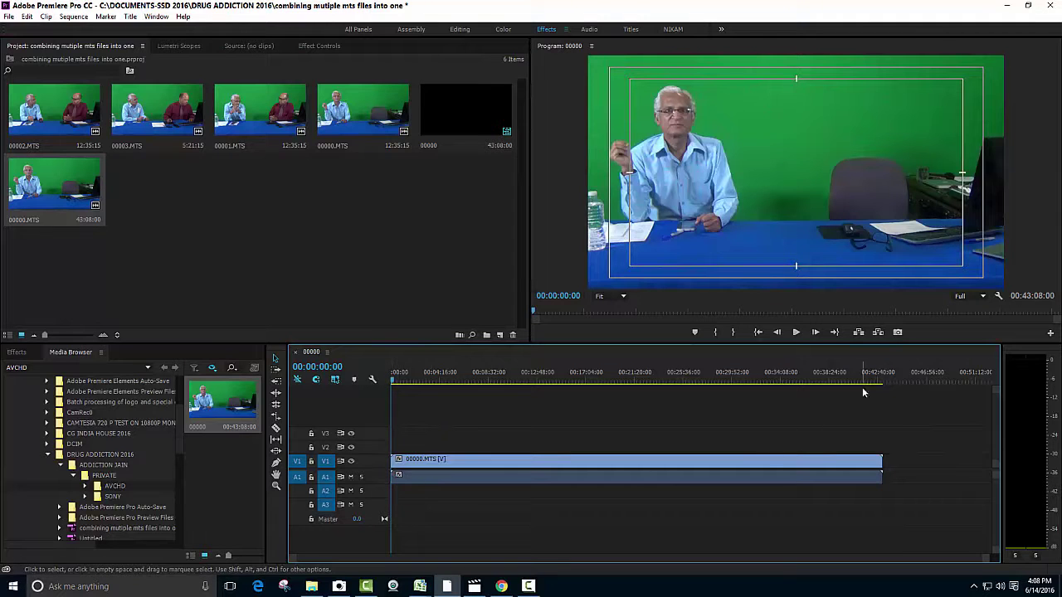
# - Jump to 00:42:37:07, 00:10:16:02, 00:16:56:02 and 00:23:43:27 to confirm one continuous clip
pyautogui.click(878, 372)
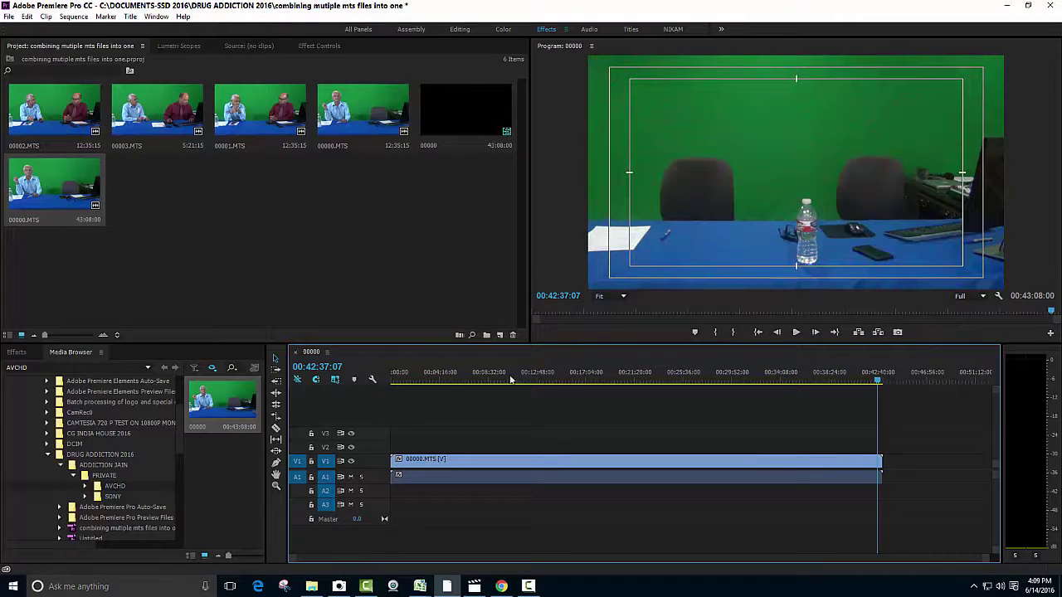
pyautogui.click(509, 376)
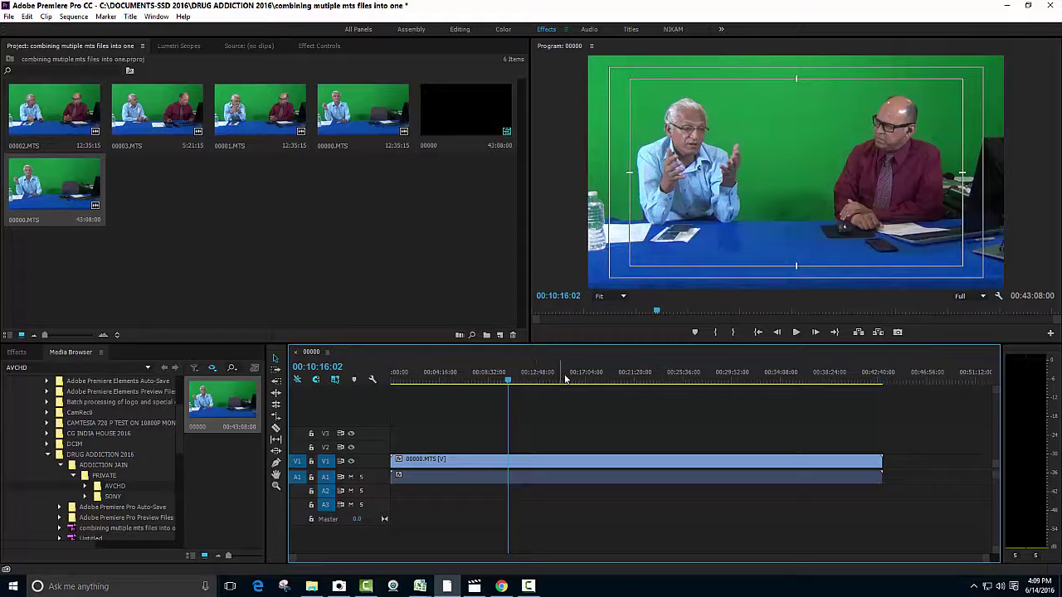
pyautogui.click(572, 377)
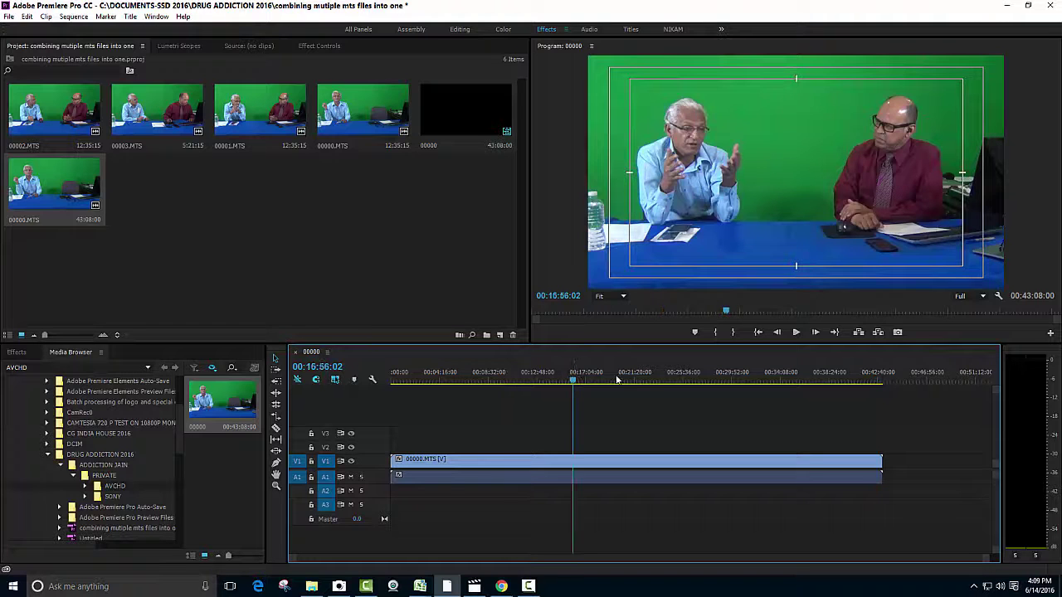
pyautogui.click(663, 378)
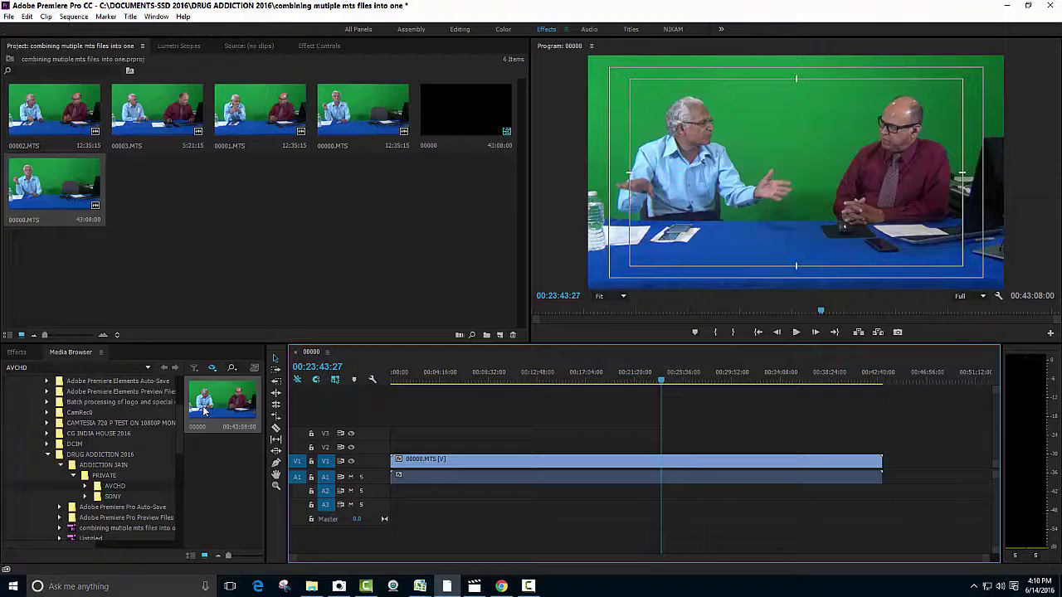
pyautogui.rightClick(205, 407)
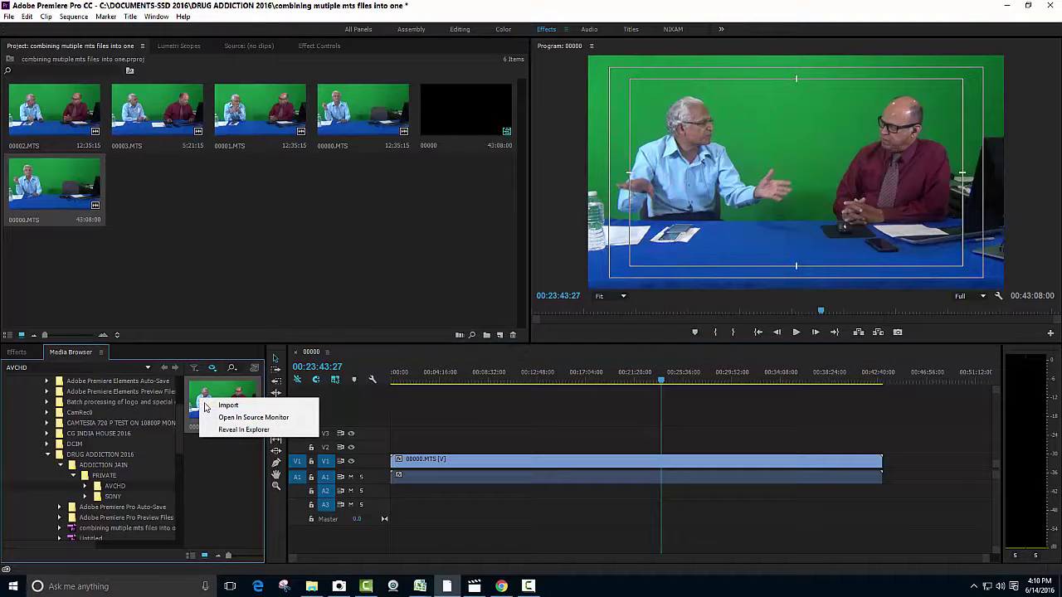